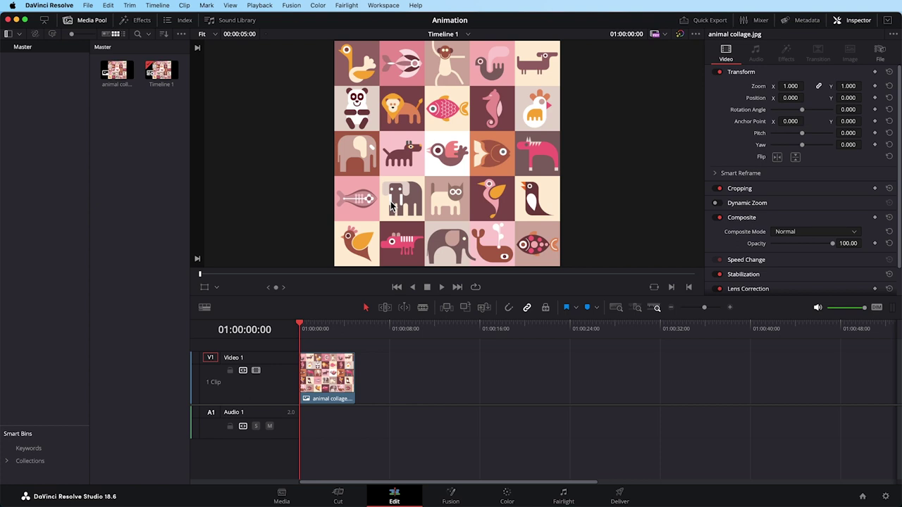
- Reopen the Inspector settings and select the animal collage clip on Video 1
click(855, 23)
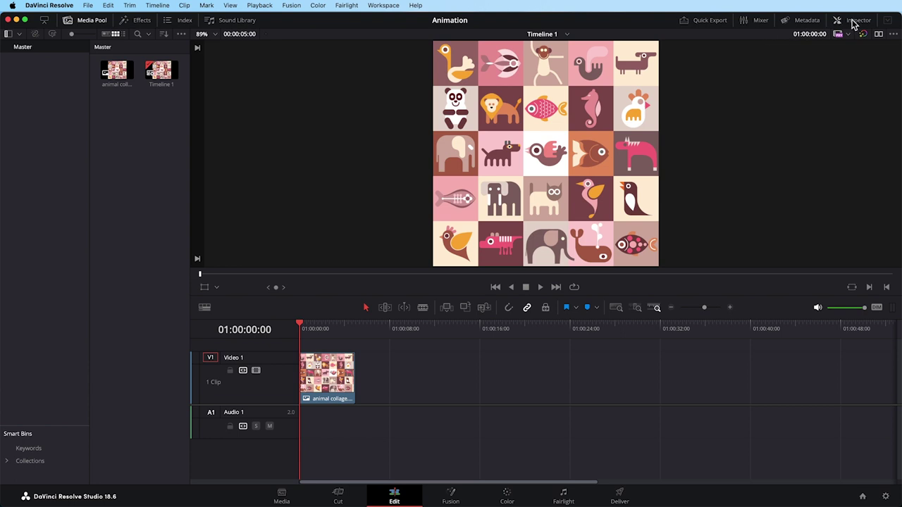
click(854, 23)
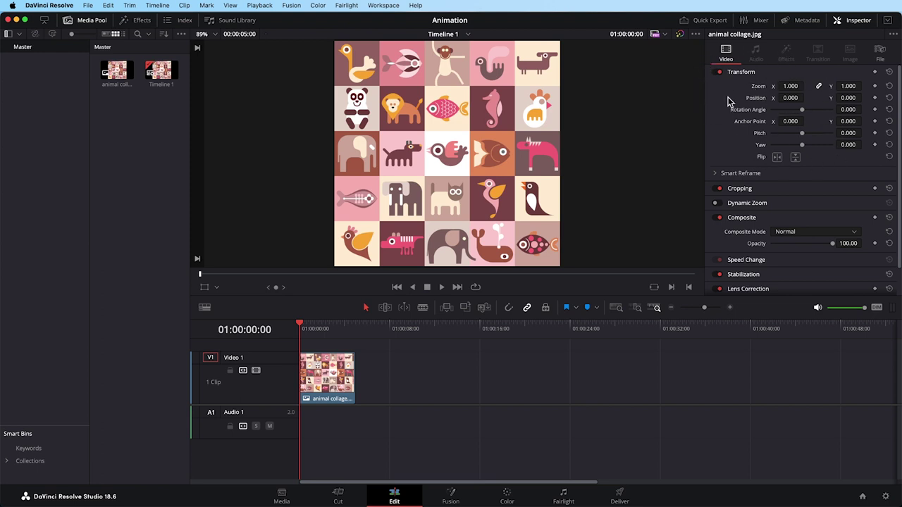
click(311, 389)
- Add starting Zoom and Position keyframes, then extend the clip to about 48 seconds
click(876, 86)
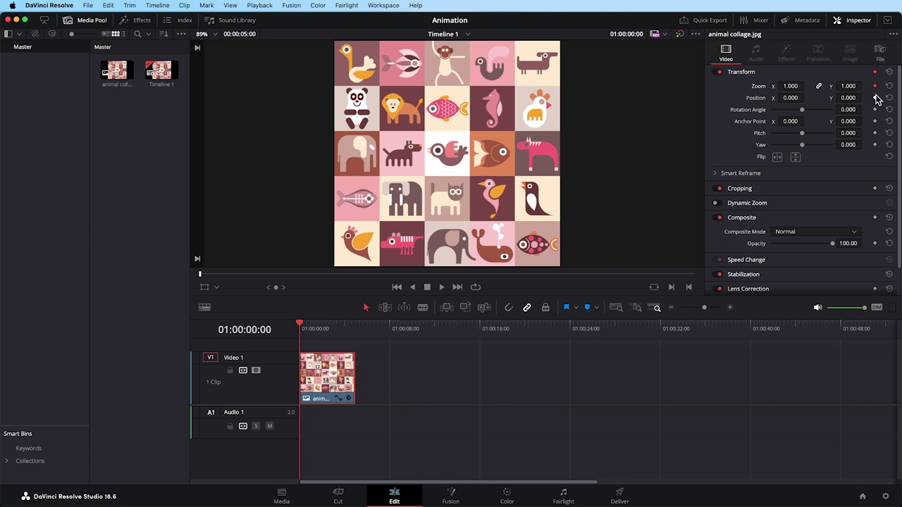
click(874, 98)
key(shift+Right)
key(shift+Right)
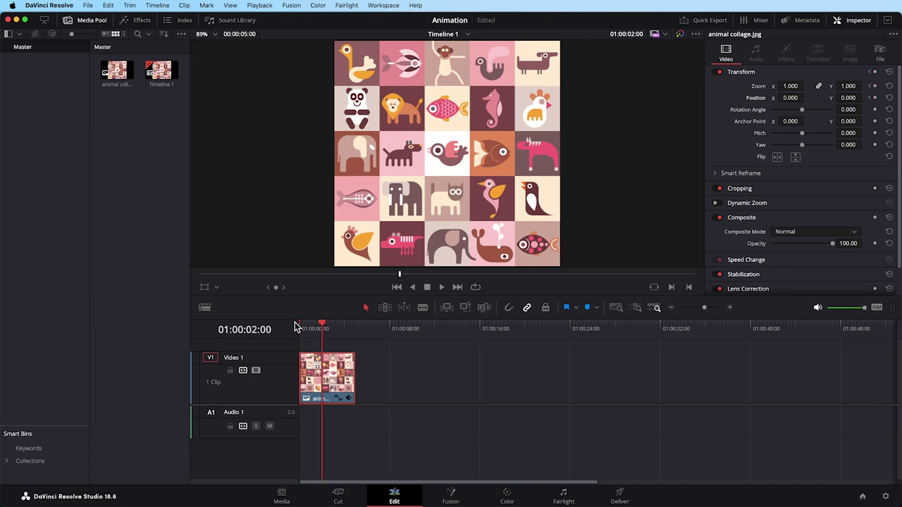
drag(354, 381, 874, 381)
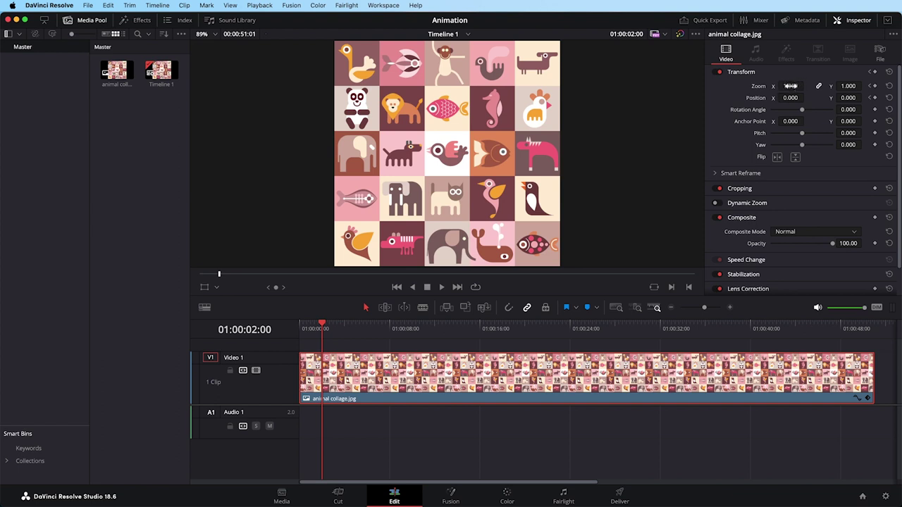
- Zoom the collage to 5.010 and pan to position 1081, -1083 to frame the lion
drag(804, 86, 807, 86)
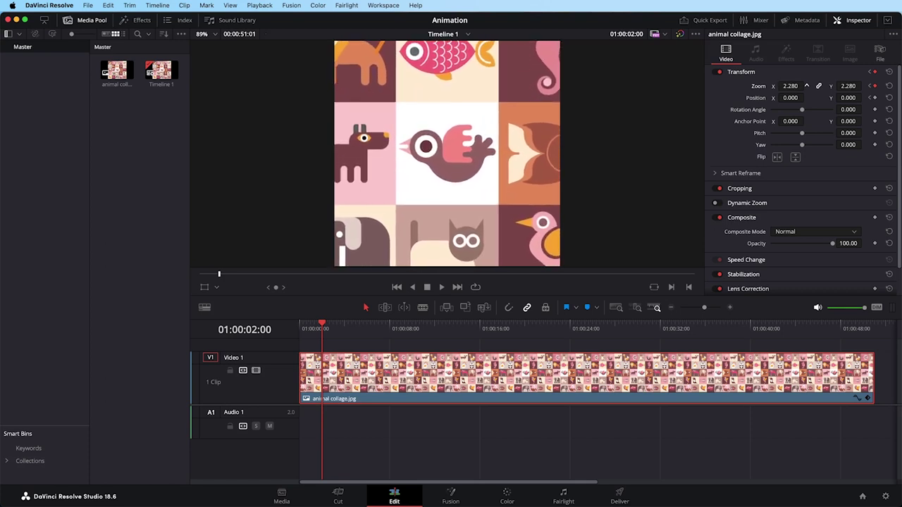
drag(807, 85, 789, 86)
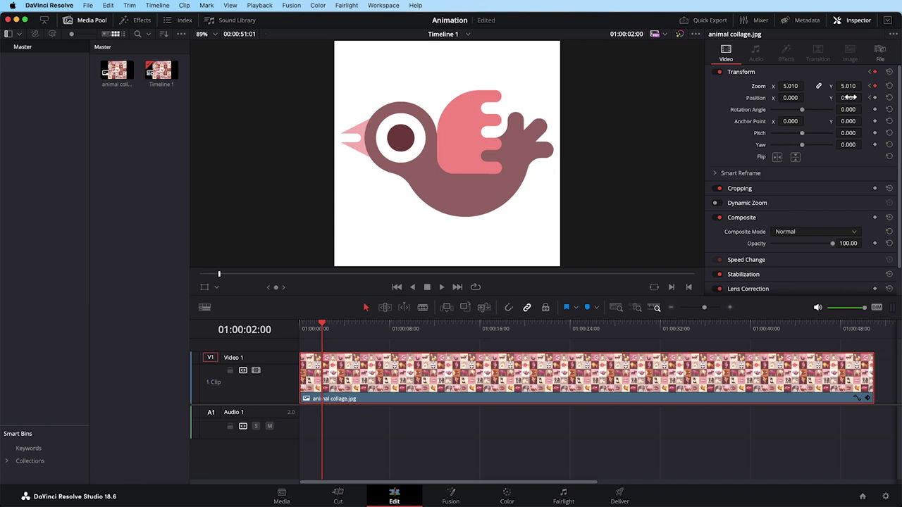
drag(848, 97, 817, 97)
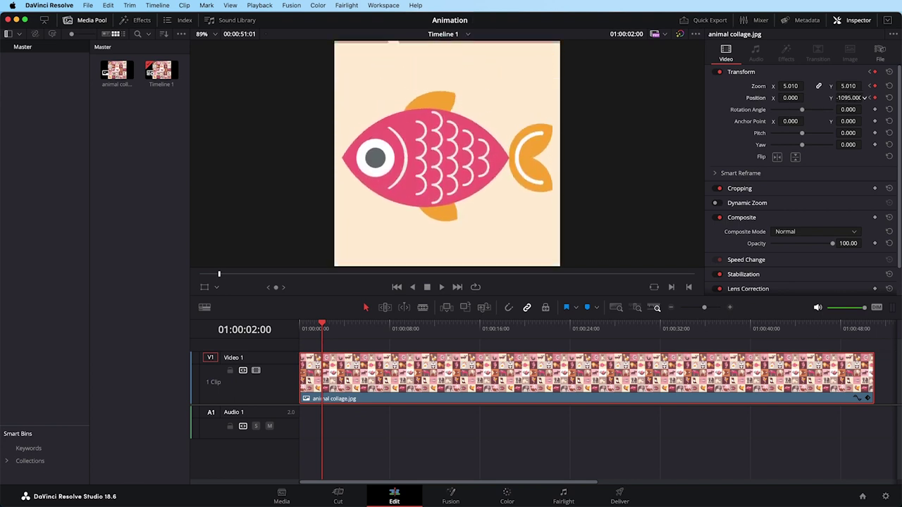
drag(790, 97, 838, 99)
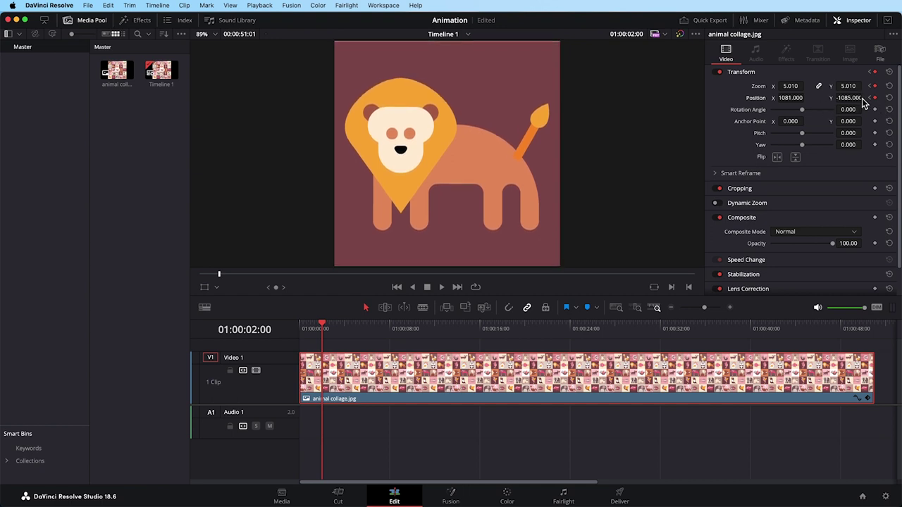
drag(849, 98, 864, 98)
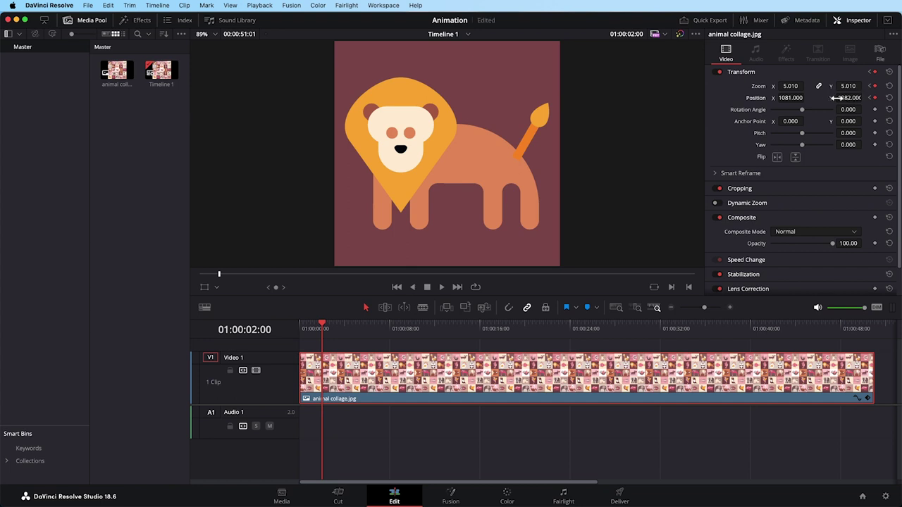
drag(849, 98, 864, 97)
- Preview the zoom animation from the start of the clip
click(301, 329)
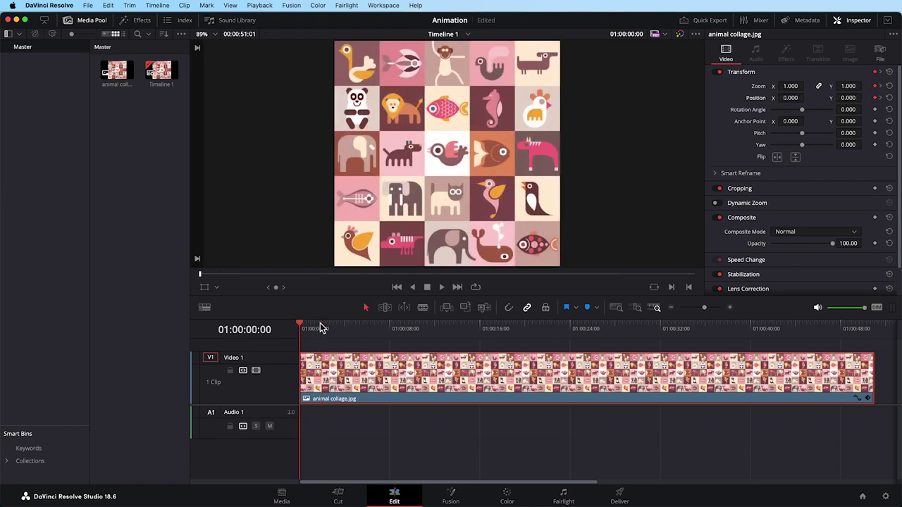
key(space)
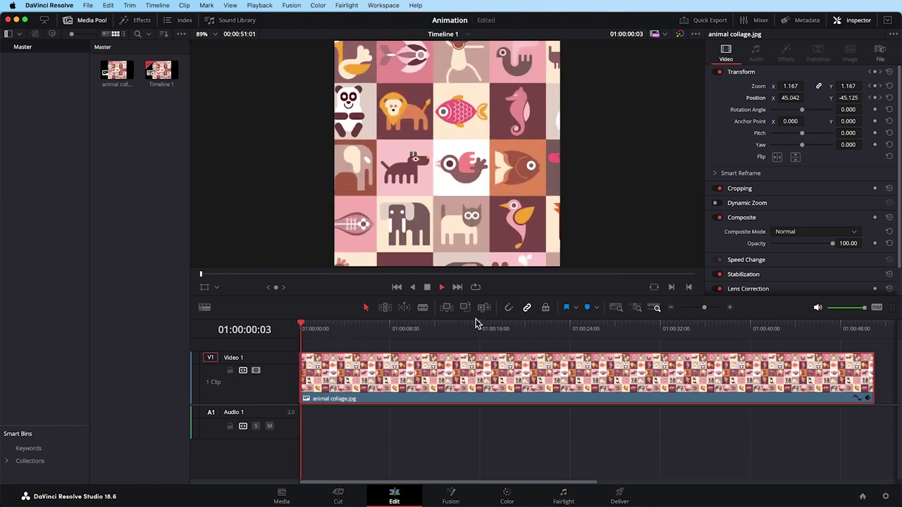
key(space)
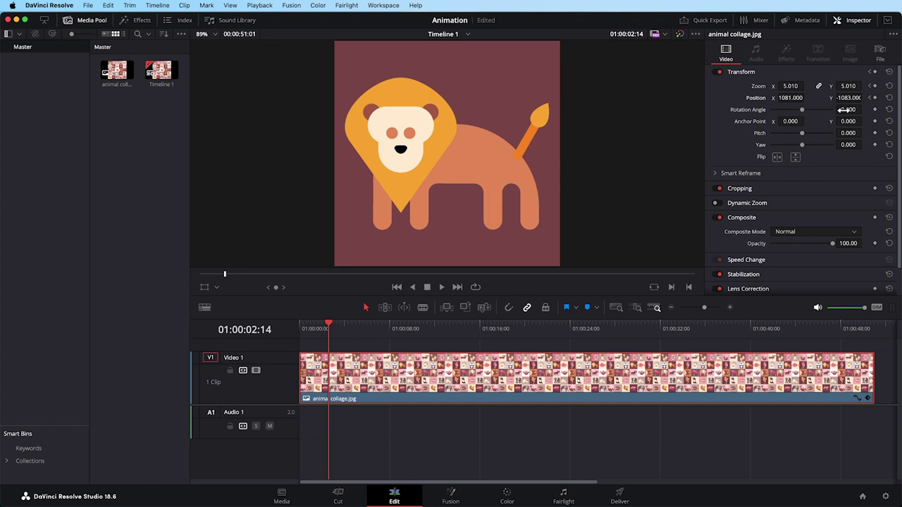
- Delete the two-second Position and Zoom keyframes, restoring zoom 1.000 and position 0.000
click(871, 84)
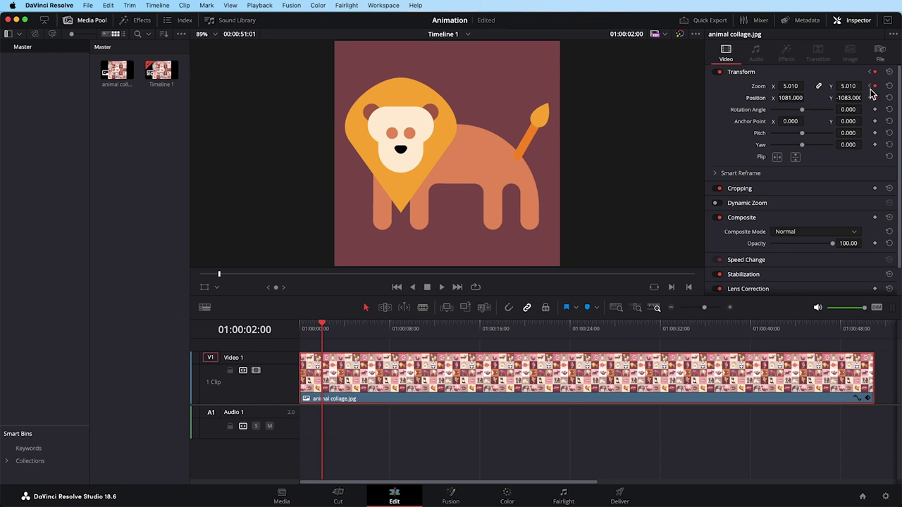
click(874, 99)
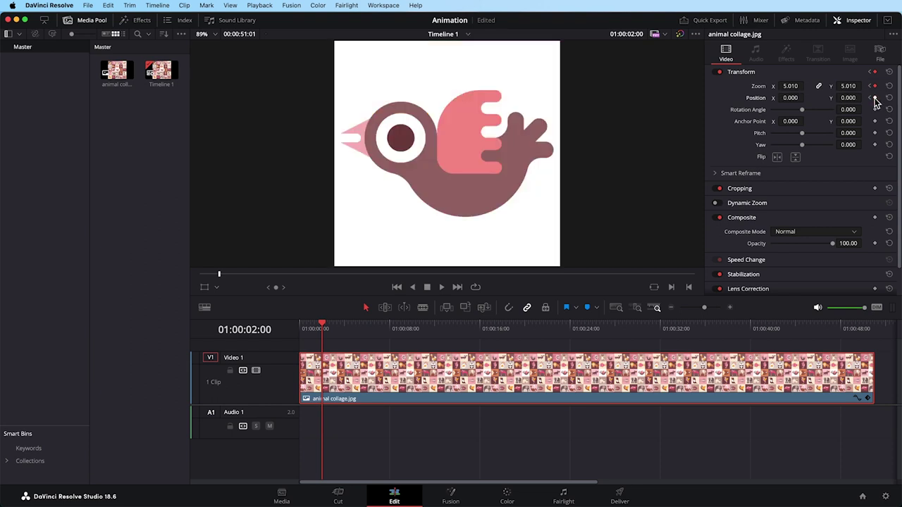
click(875, 89)
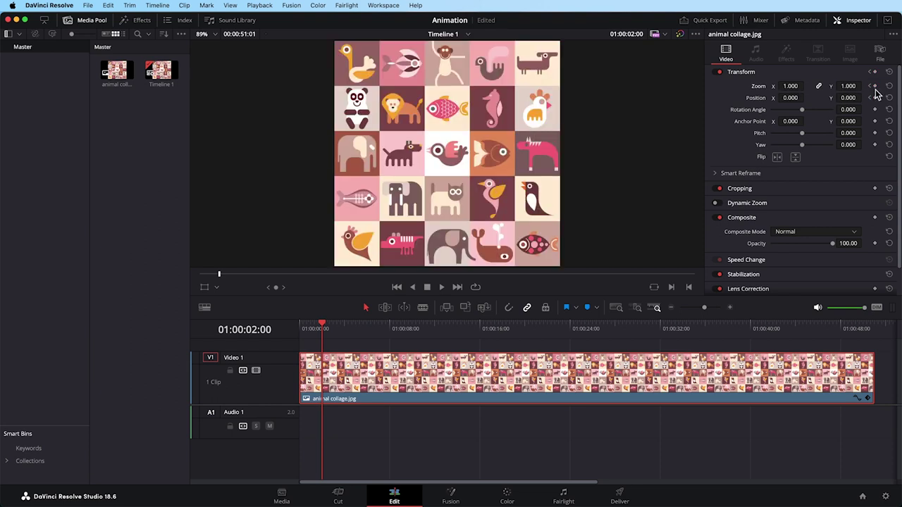
click(312, 330)
- Add Zoom and Position keyframes at frame 01:00:00:07
drag(311, 329, 262, 332)
key(Right)
key(Right)
key(Right)
key(Right)
key(Right)
key(Right)
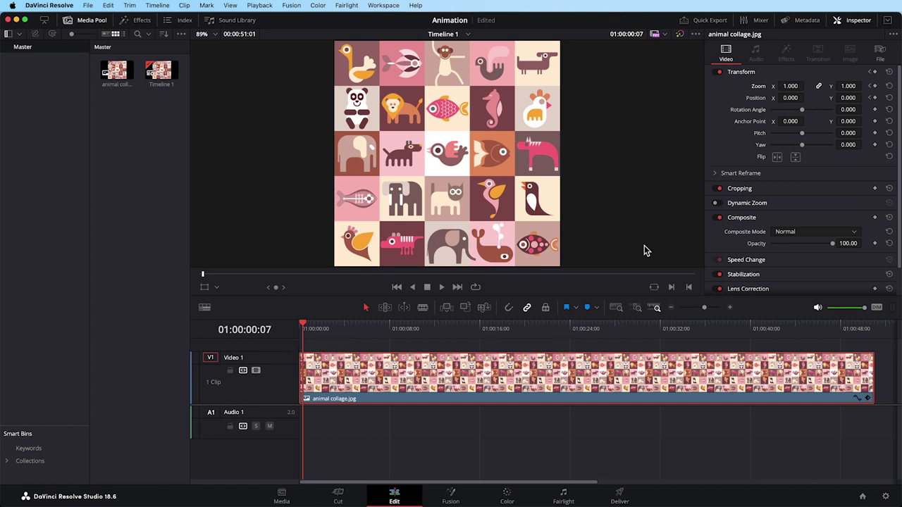
click(875, 86)
click(875, 98)
- Zoom to 5.080 and pan to 1104, -1097 onto the lion, then save and play
drag(848, 86, 865, 86)
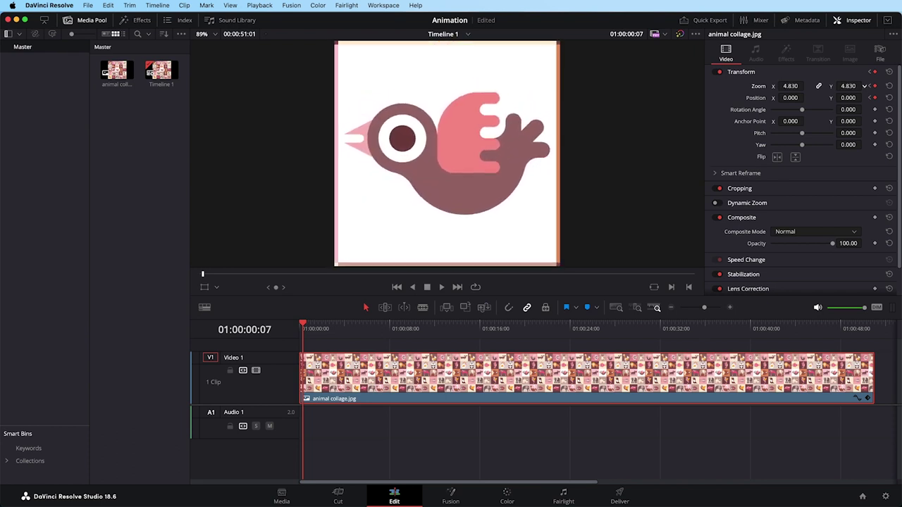
drag(853, 105, 864, 98)
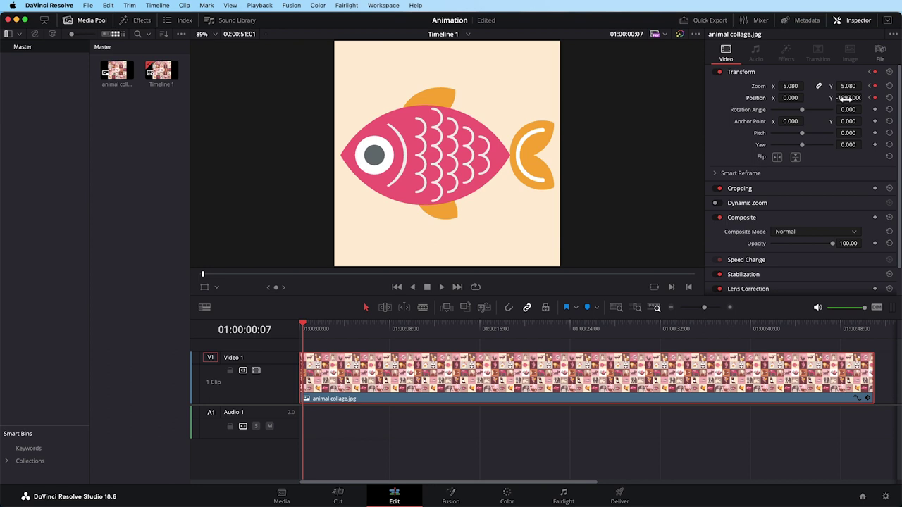
drag(774, 101, 807, 98)
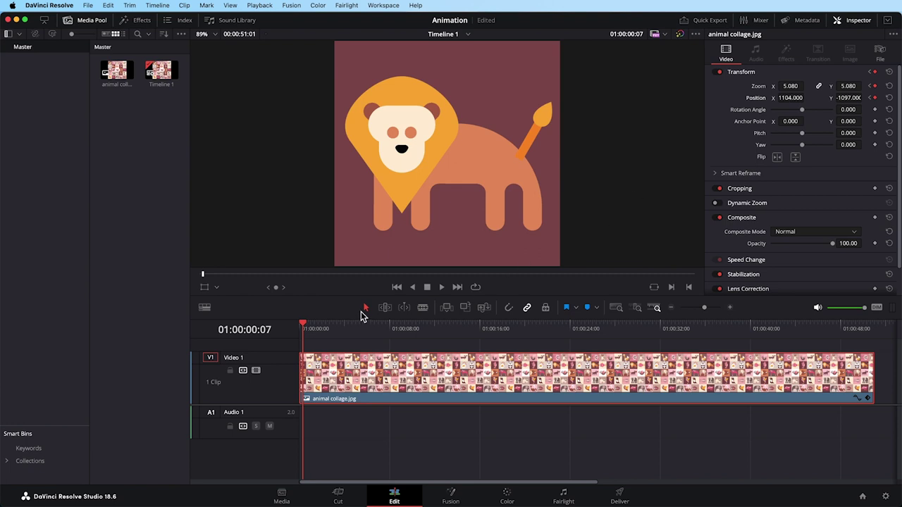
key(super+s)
key(space)
- Replay the animation from the start and stop at about two seconds
click(303, 326)
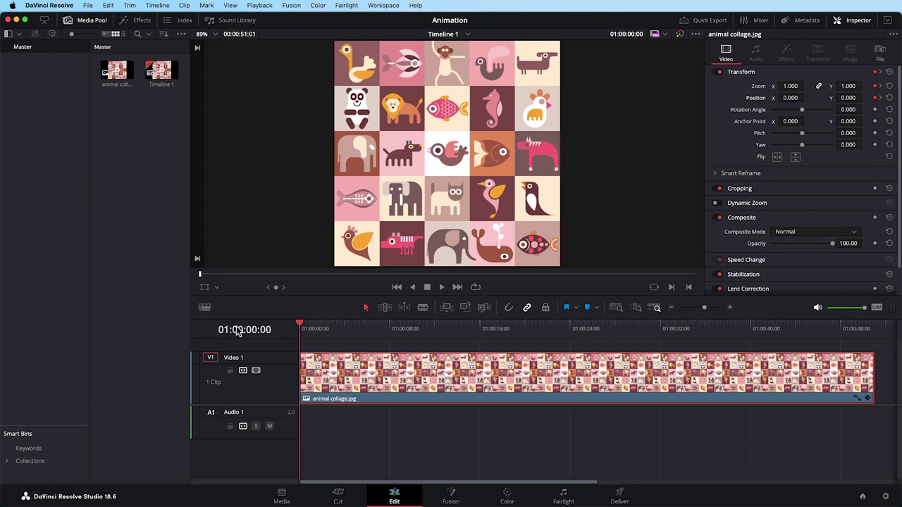
click(304, 329)
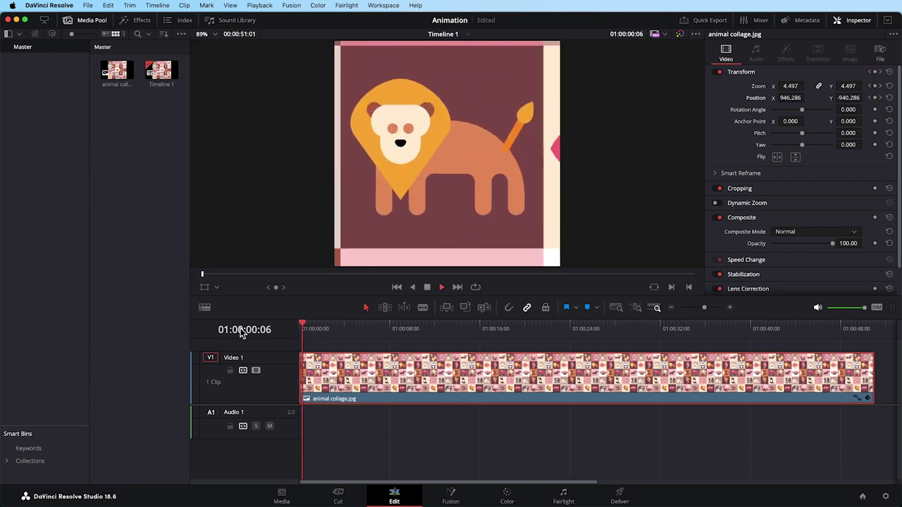
key(space)
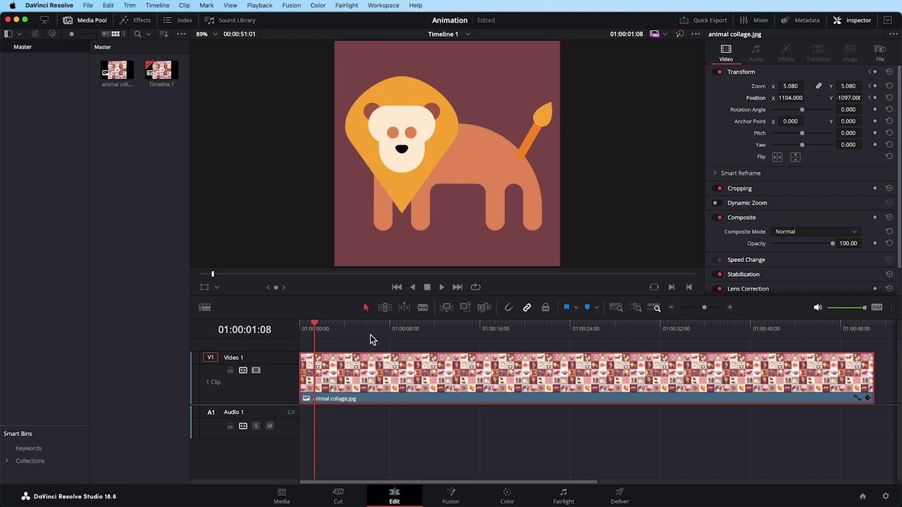
key(Home)
key(space)
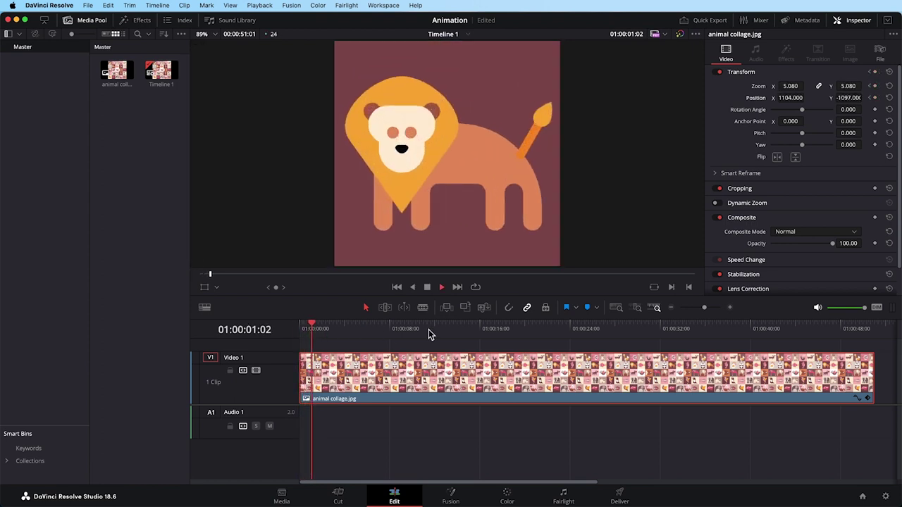
key(space)
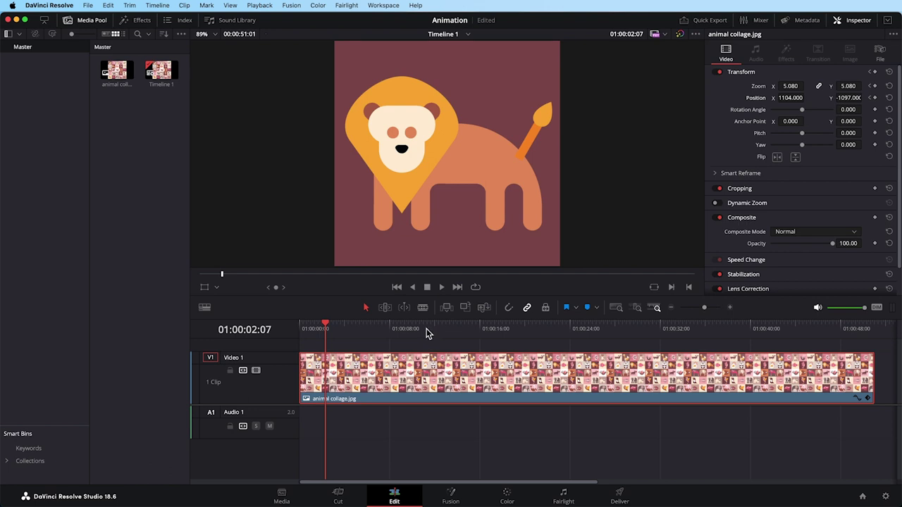
- Keyframe Zoom and Position there, then two seconds later pan across to the seahorse at X -1105
click(875, 86)
click(875, 98)
key(shift+Right)
key(shift+Right)
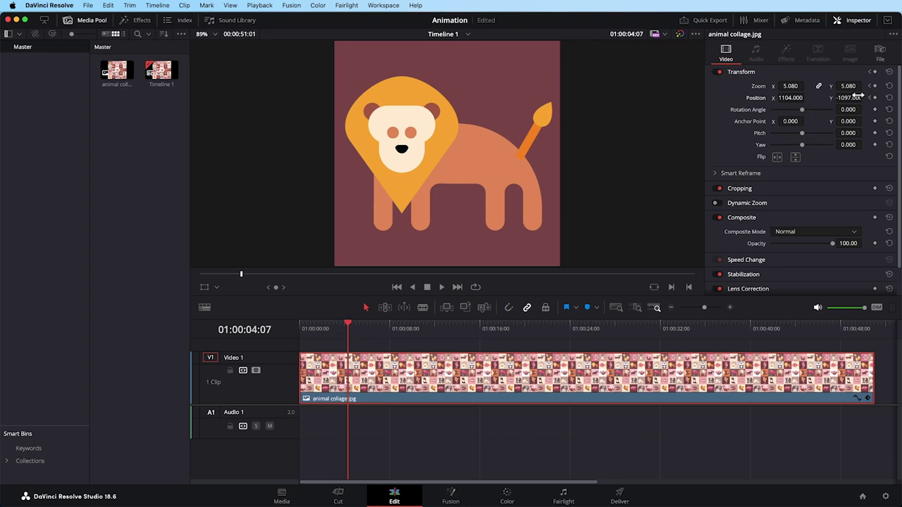
drag(850, 98, 806, 98)
- Preview again, then add a Position keyframe holding the seahorse at 5 seconds 3 frames
key(space)
key(Home)
key(space)
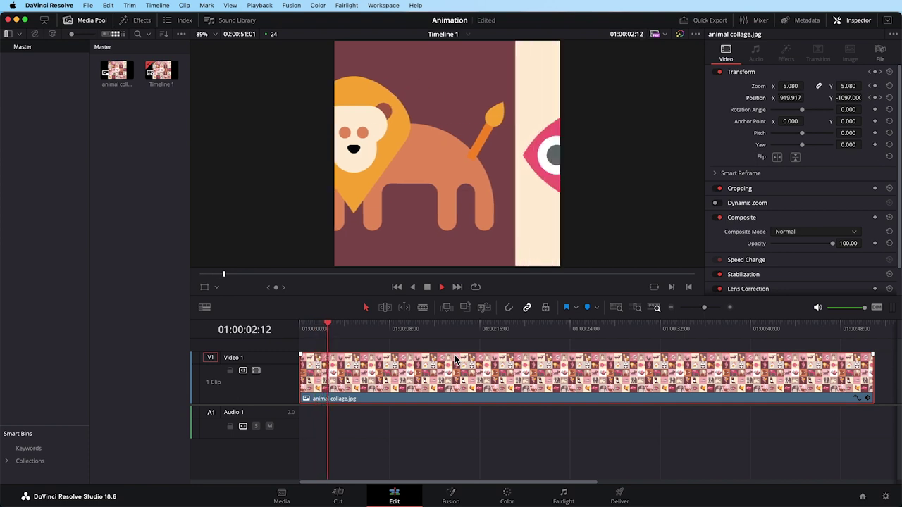
key(space)
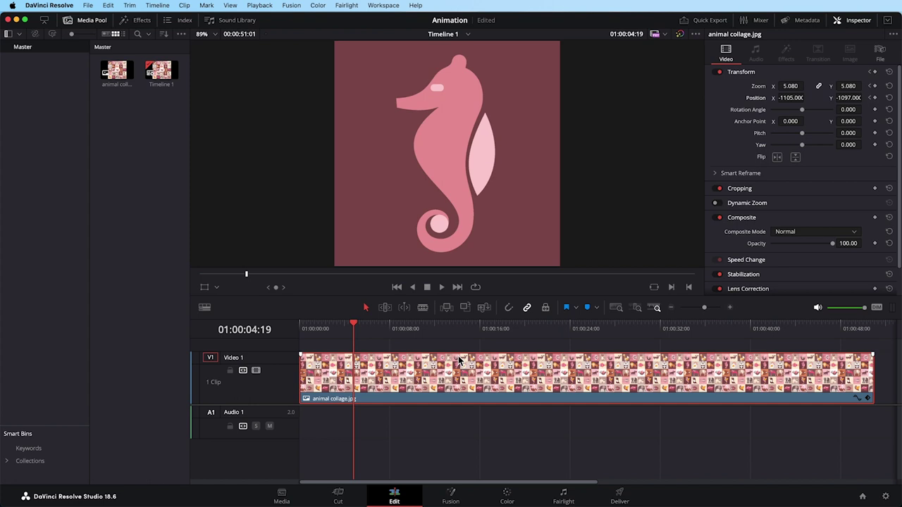
key(Right)
key(Right)
key(Right)
key(Right)
click(874, 99)
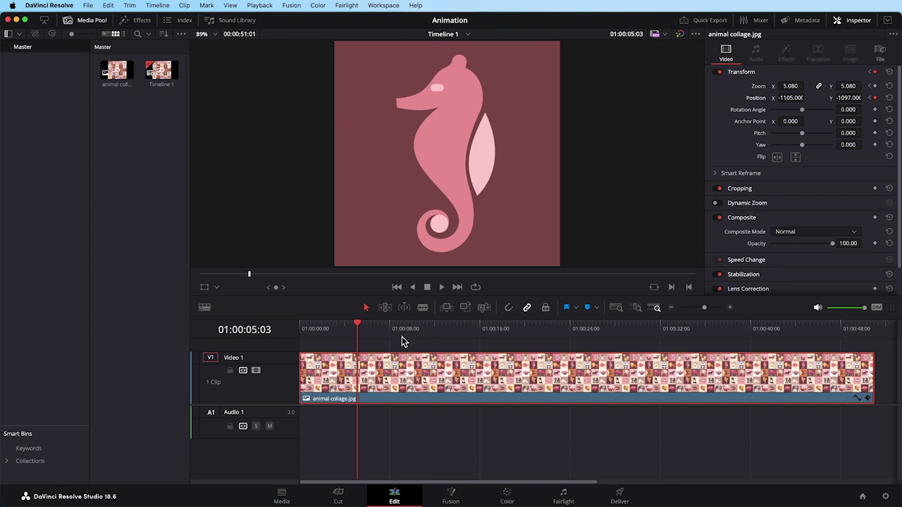
key(shift+Right)
key(shift+Right)
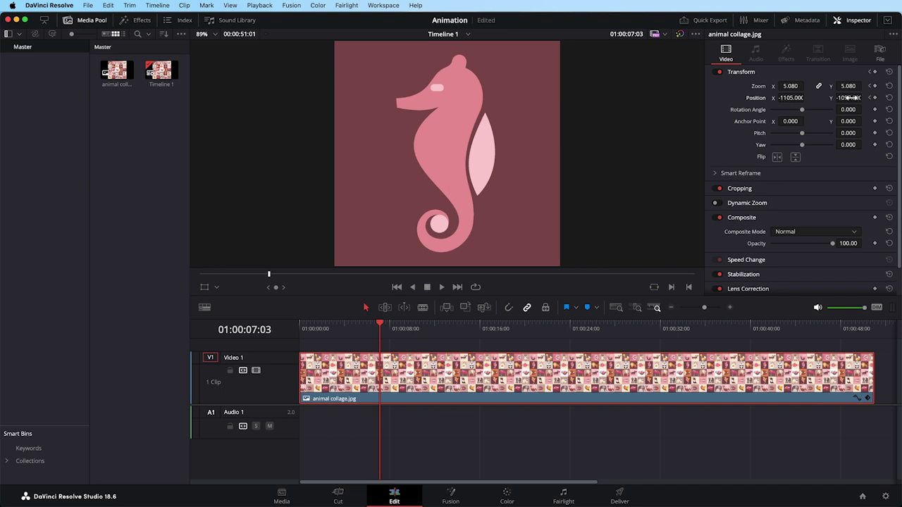
- At 6 seconds 3 frames, set Position Y to 1104 on the pink bird and replay
key(shift+Left)
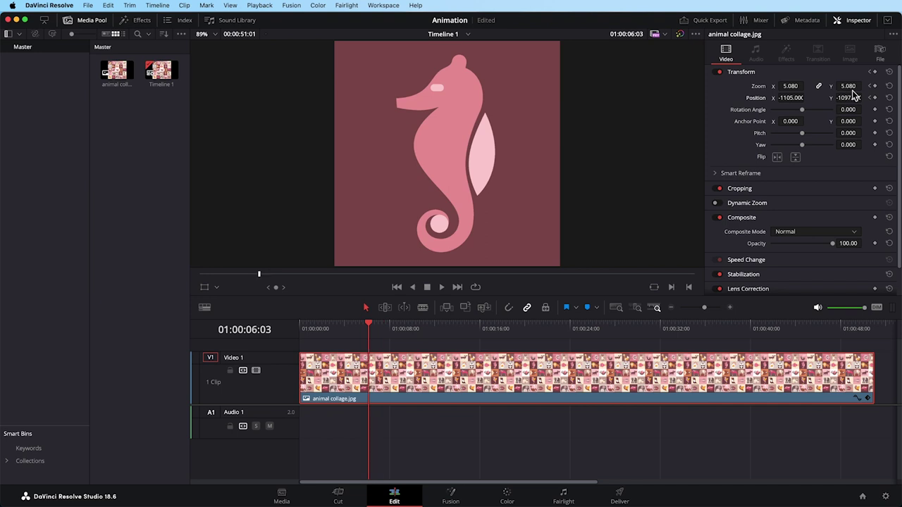
drag(849, 97, 864, 96)
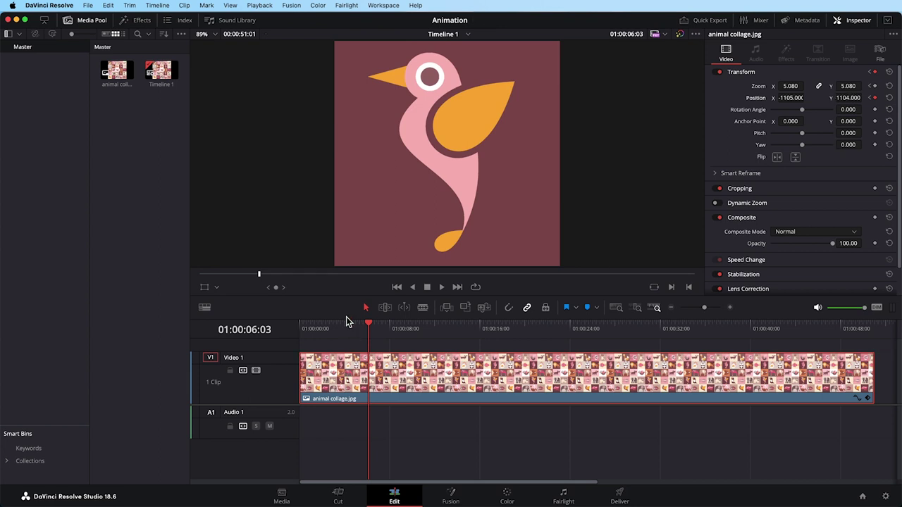
key(Home)
key(space)
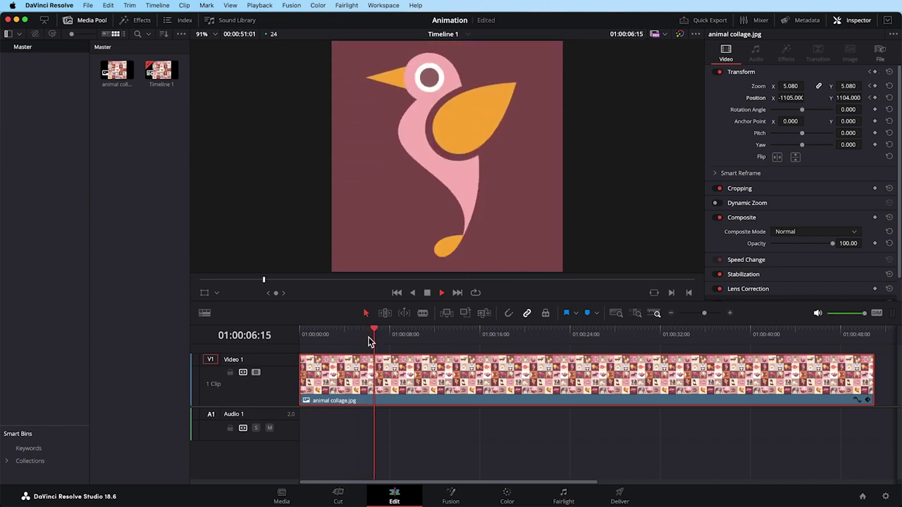
- Two seconds later, set Position X to 1091 to frame the elephant and preview from the start
key(space)
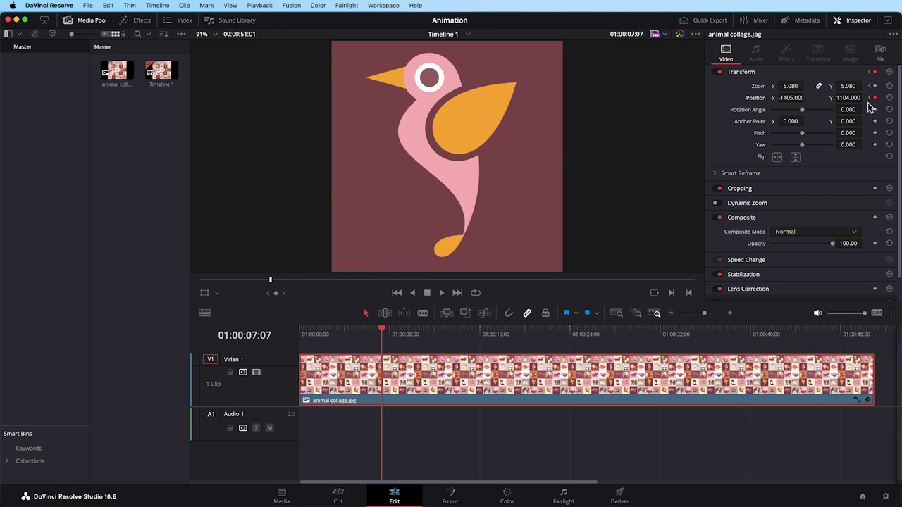
key(shift+Right)
key(shift+Right)
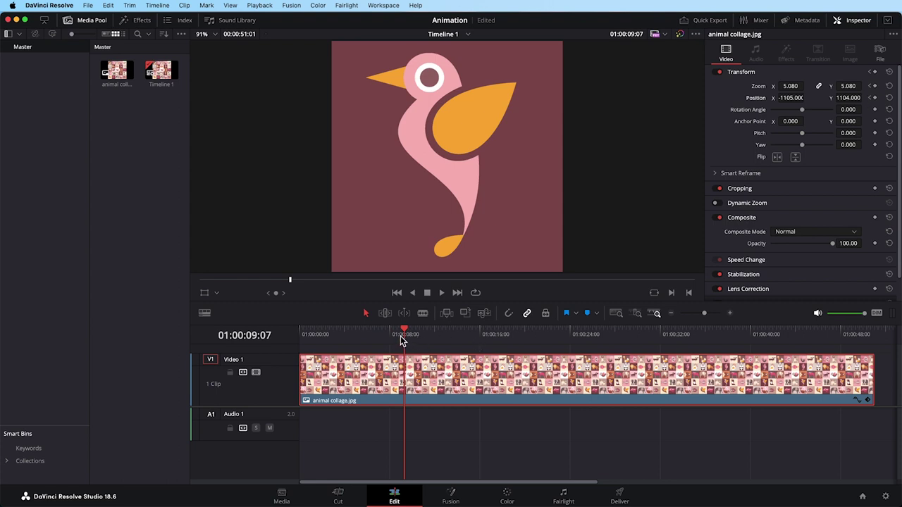
mouse_move(793, 98)
mouse_down()
mouse_move(807, 97)
mouse_move(400, 257)
mouse_up()
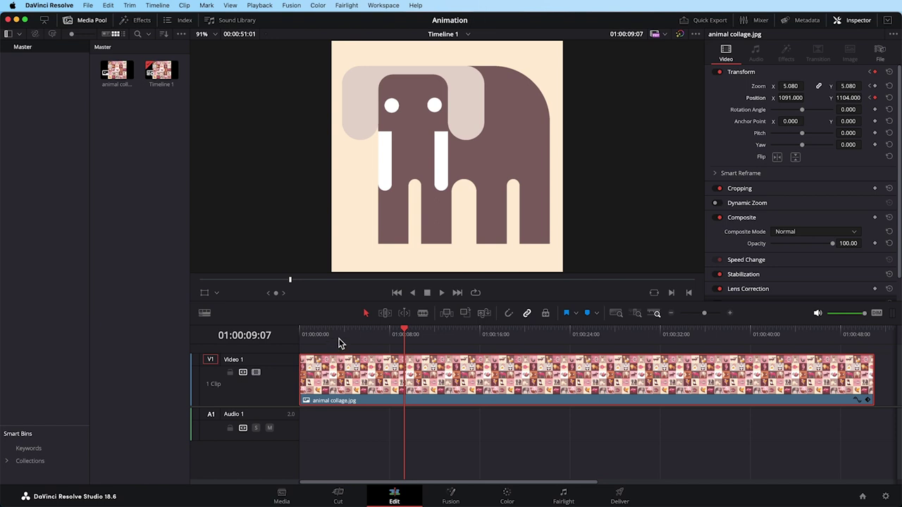
key(Home)
key(space)
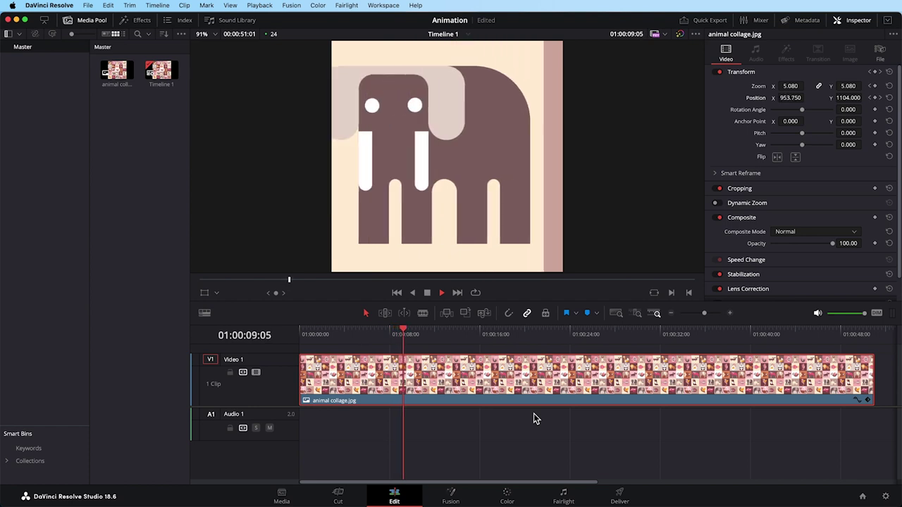
key(space)
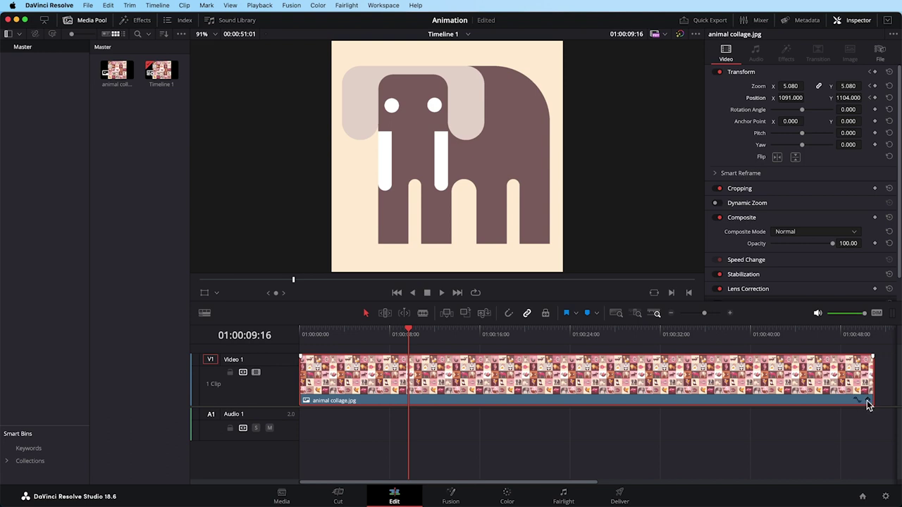
- Show the Transform keyframe track, zoom the timeline, and drag an early keyframe later
click(868, 405)
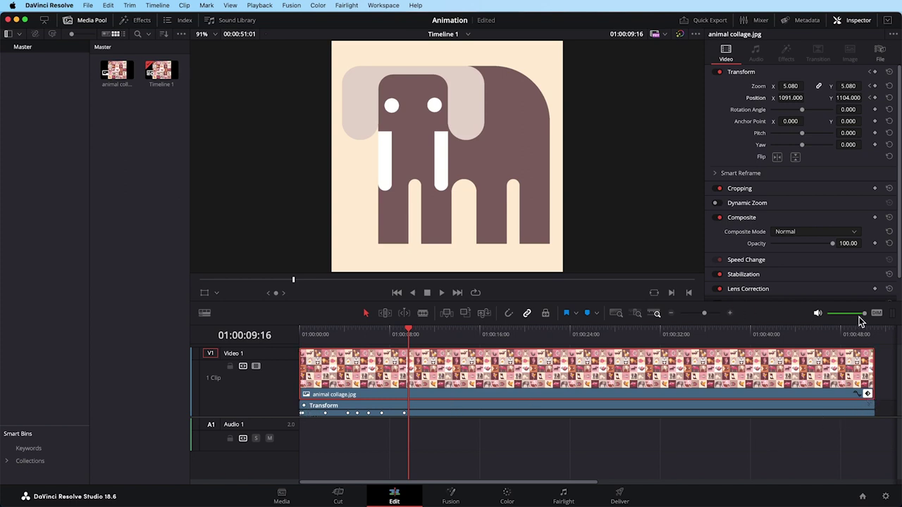
drag(706, 313, 709, 312)
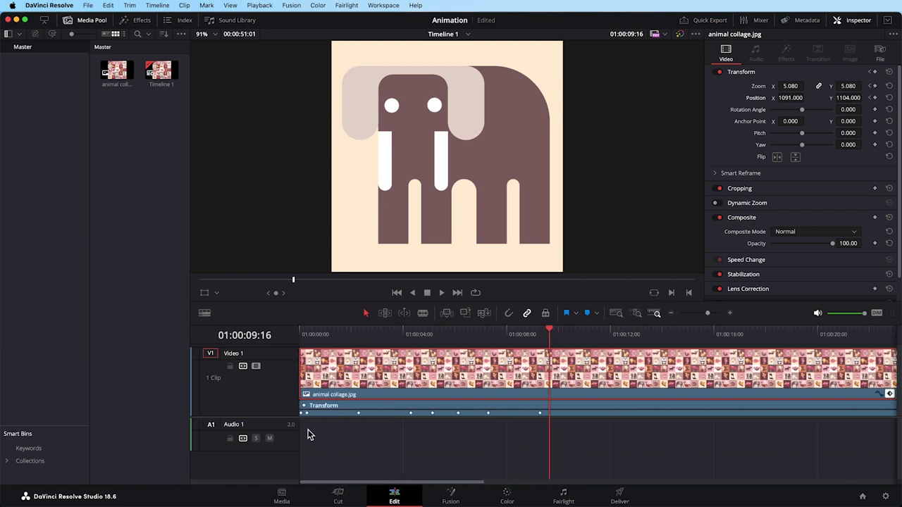
drag(308, 414, 318, 415)
- Preview the retimed animation from the start a few times
key(Home)
key(space)
key(Home)
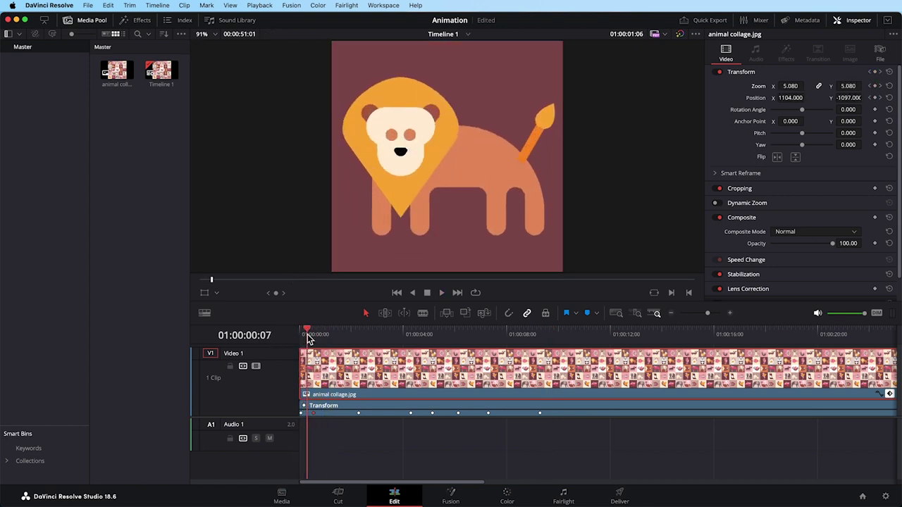
key(space)
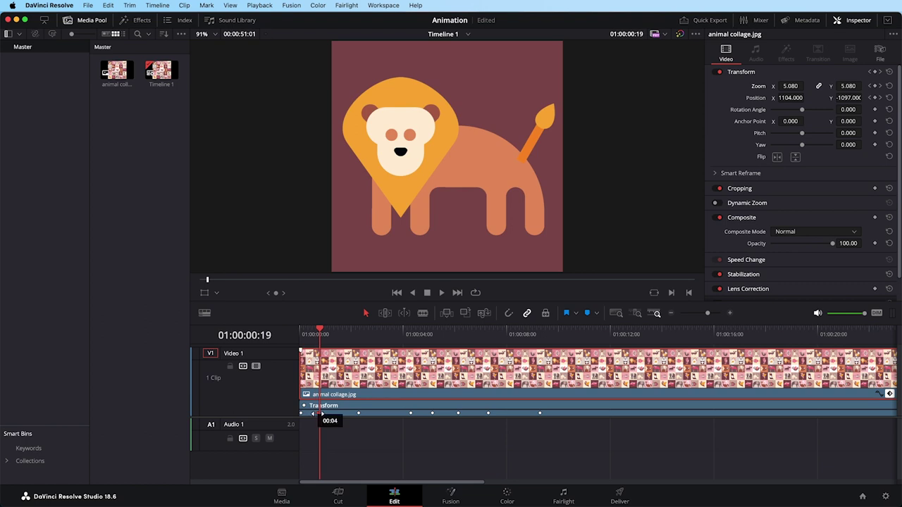
key(Home)
key(space)
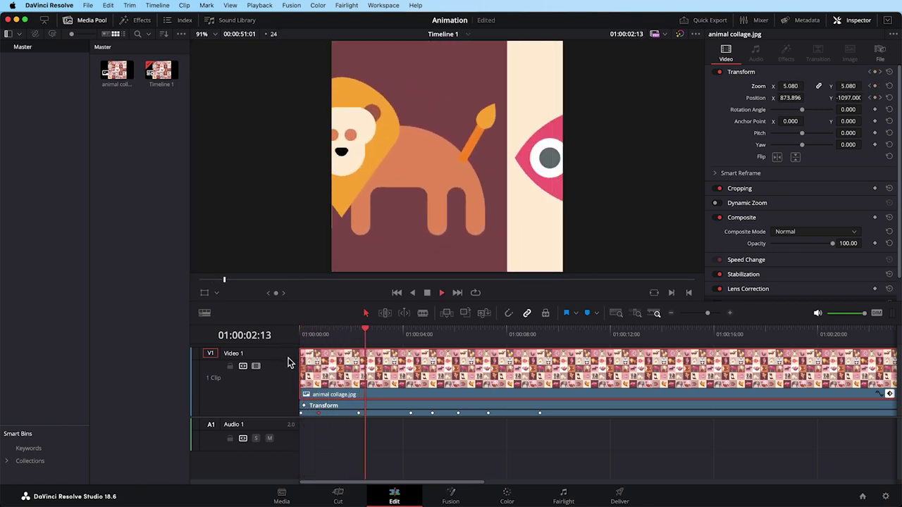
key(space)
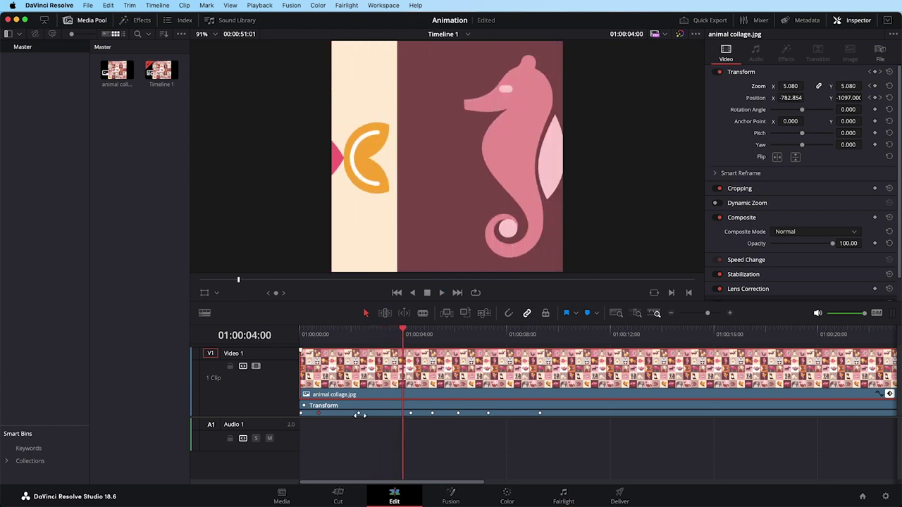
- Slide two more Transform keyframes later, preview, and park the playhead near 09:23
drag(360, 413, 373, 413)
click(357, 338)
key(space)
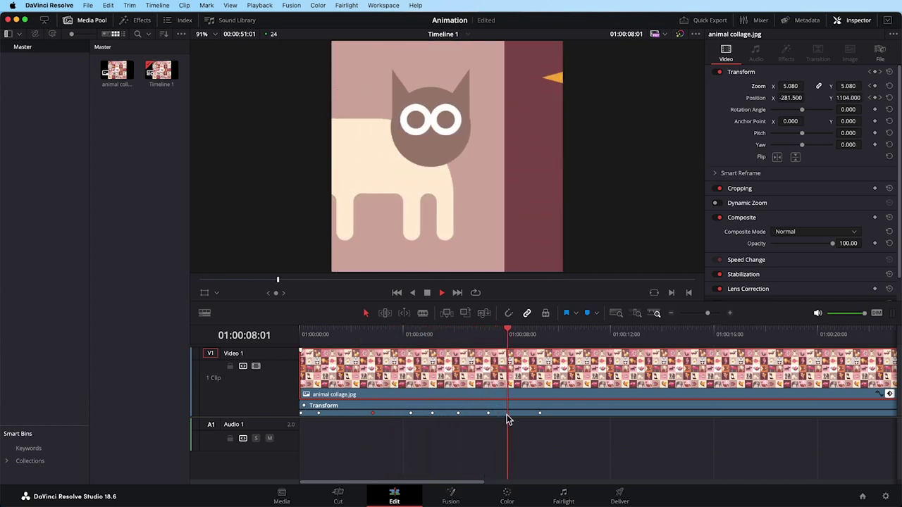
key(space)
mouse_move(487, 414)
mouse_down()
mouse_move(537, 412)
mouse_move(526, 413)
mouse_up()
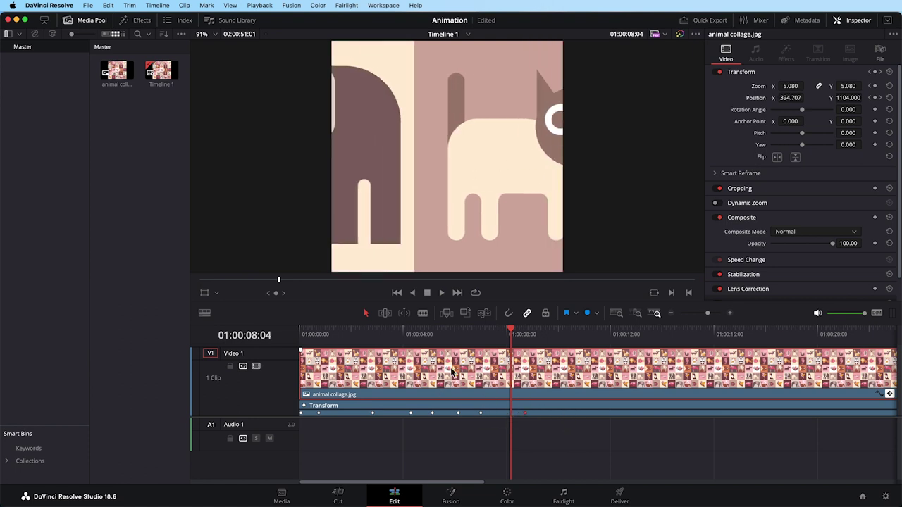
click(464, 334)
key(space)
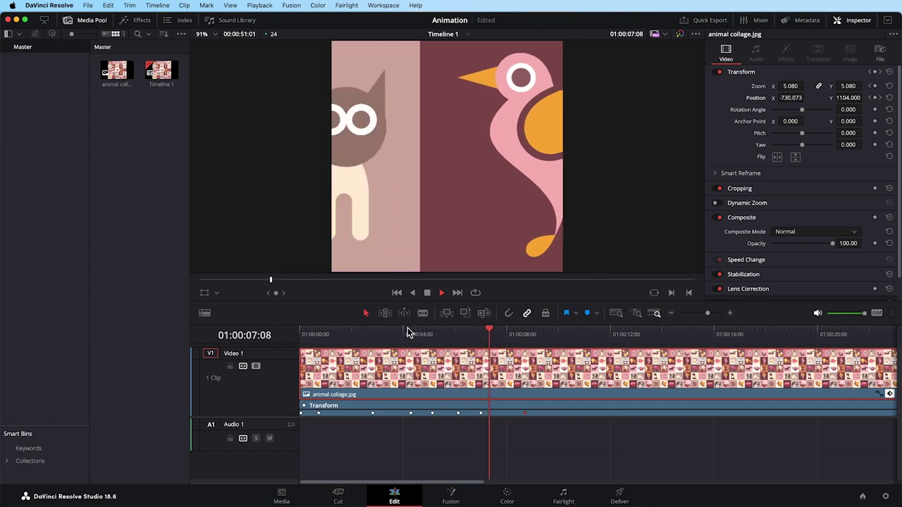
mouse_move(557, 337)
mouse_down()
mouse_move(536, 338)
mouse_move(558, 338)
mouse_up()
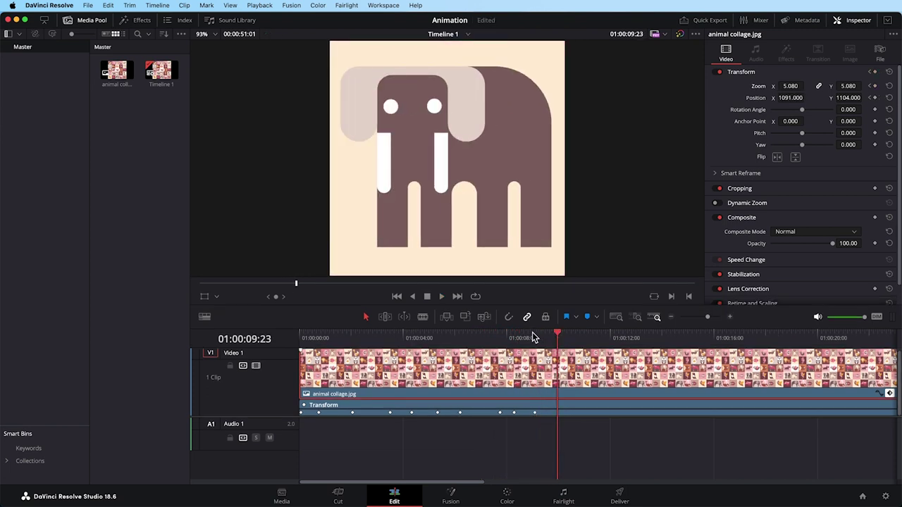
- Add a Position keyframe holding the elephant, then select the clip at 10 seconds 23 frames
click(875, 97)
key(shift+Right)
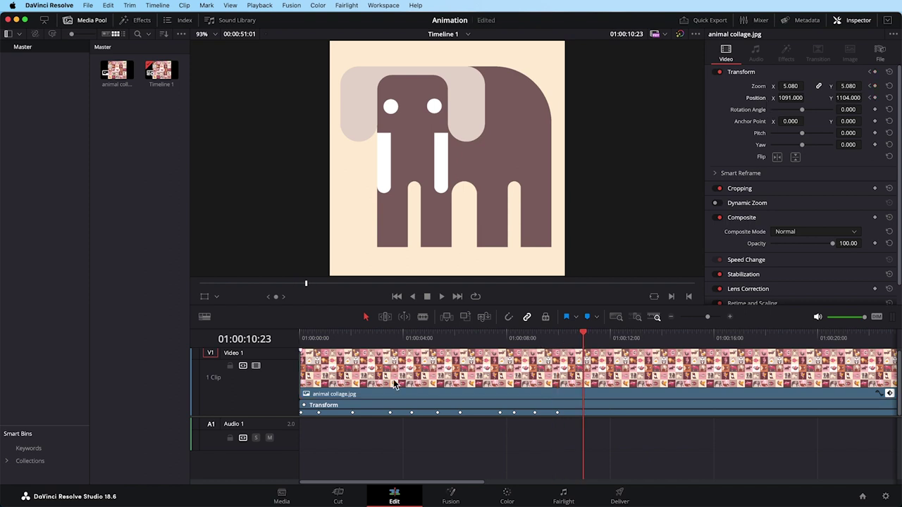
click(303, 413)
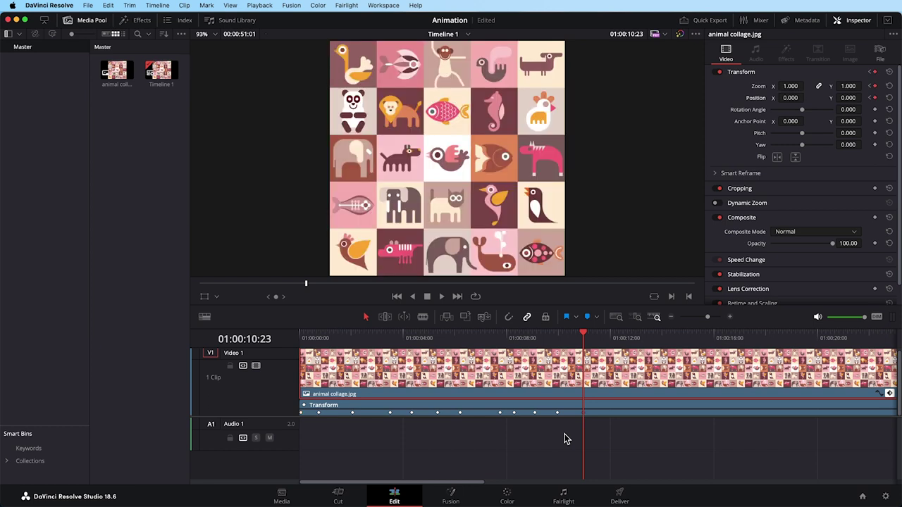
drag(545, 339, 532, 337)
key(space)
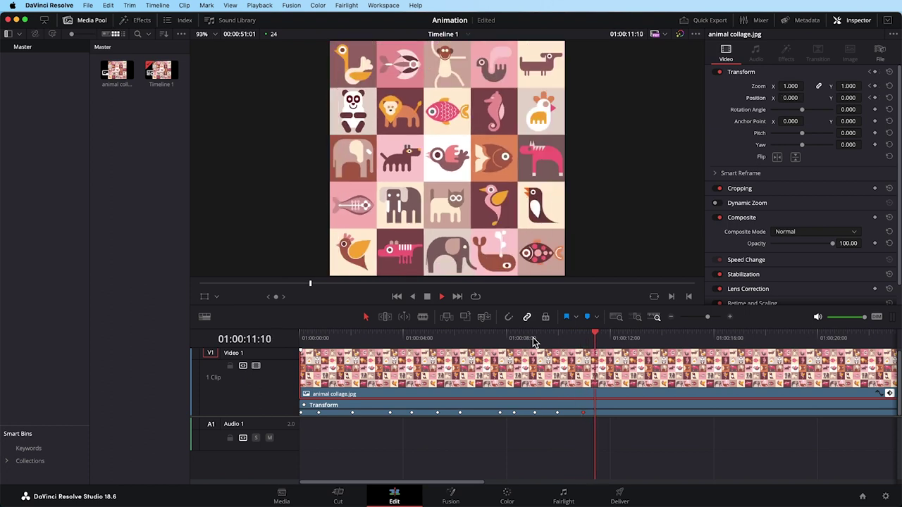
click(551, 333)
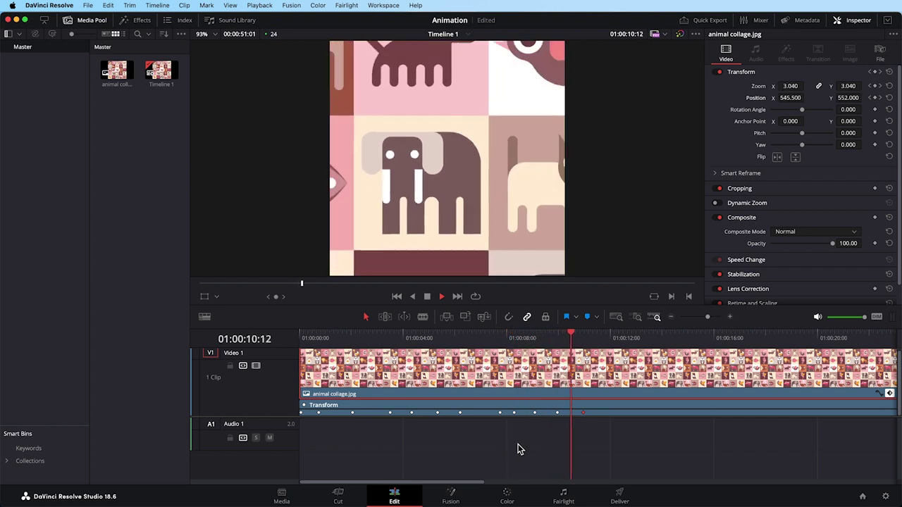
key(space)
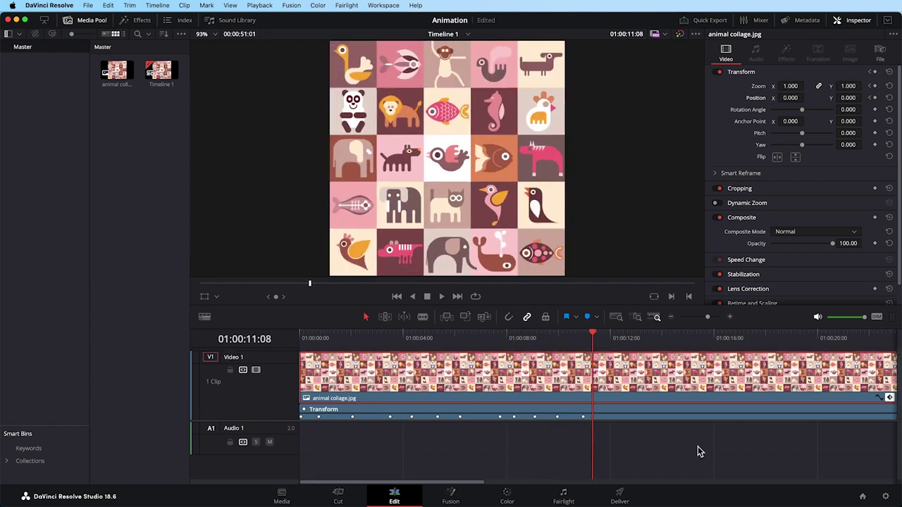